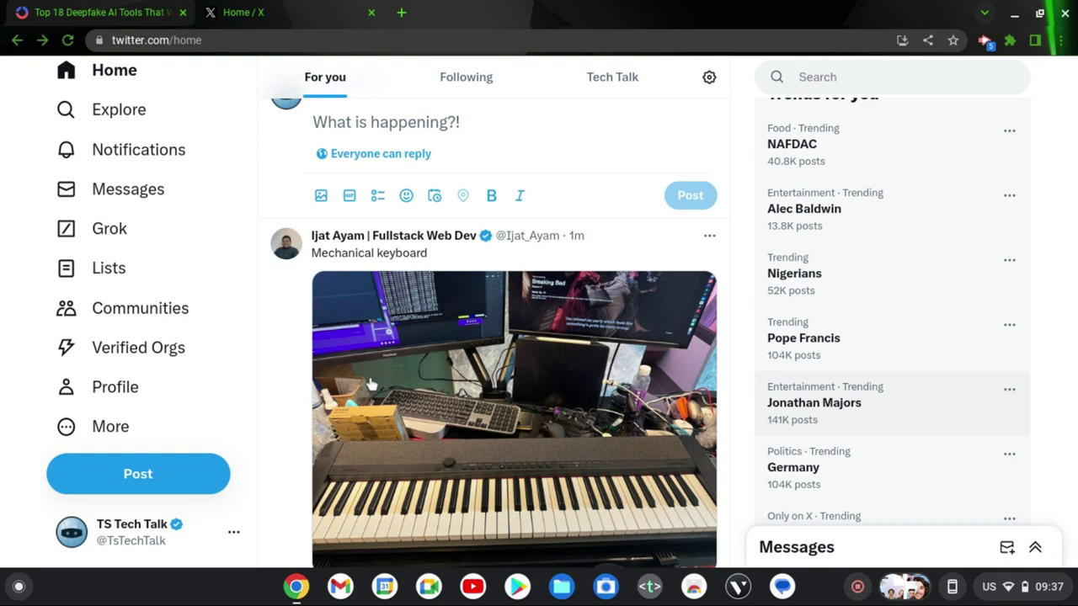
Step: Write 'hello im trust' in the home feed composer, then insert the apostrophe to make 'i'm'
{"action": "left_click", "coordinate": [18, 588]}
{"action": "left_click", "coordinate": [665, 546]}
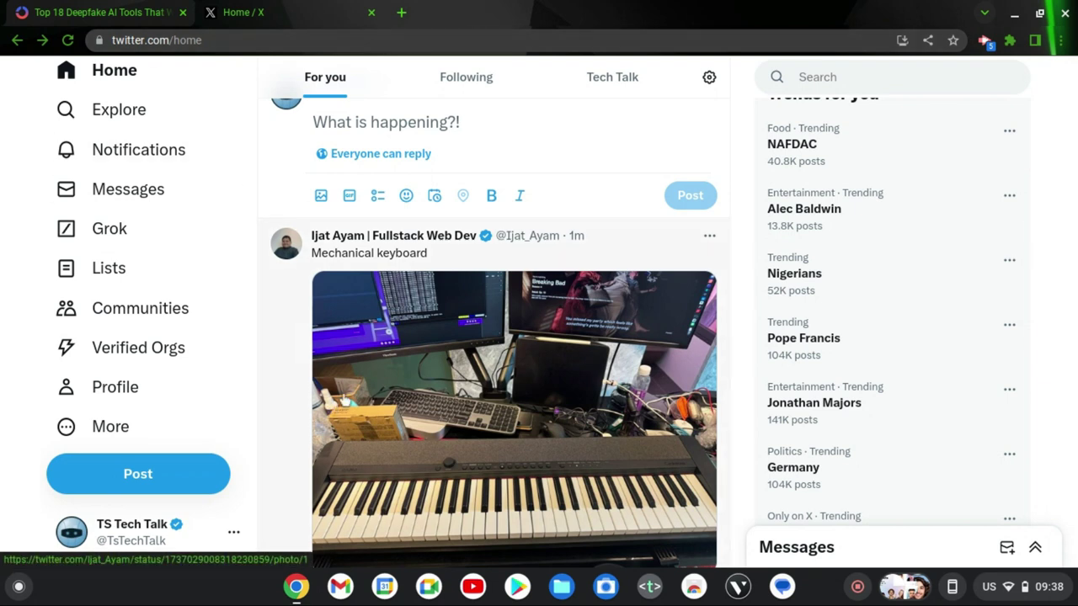
{"action": "scroll", "coordinate": [726, 163], "scroll_direction": "up", "scroll_amount": 1}
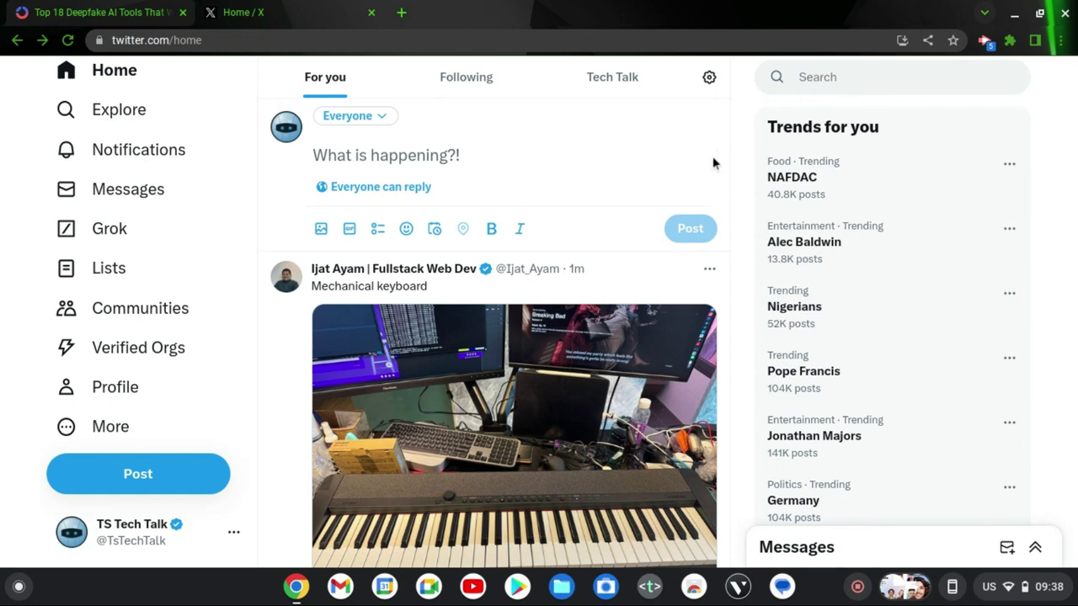
{"action": "left_click", "coordinate": [458, 153]}
{"action": "type", "text": "hello im trust"}
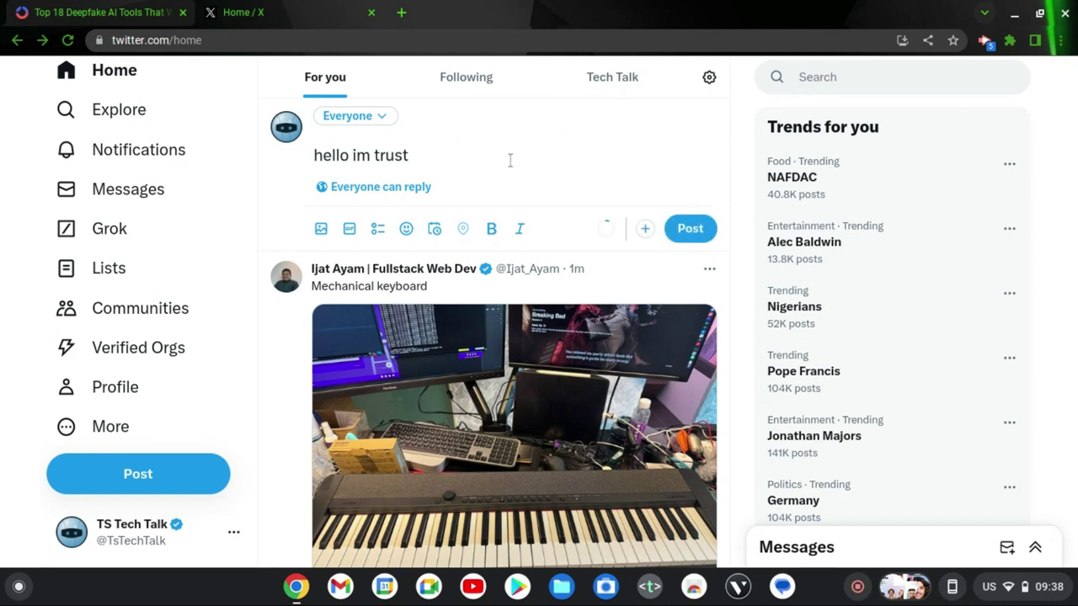
{"action": "left_click", "coordinate": [355, 155]}
{"action": "type", "text": "'"}
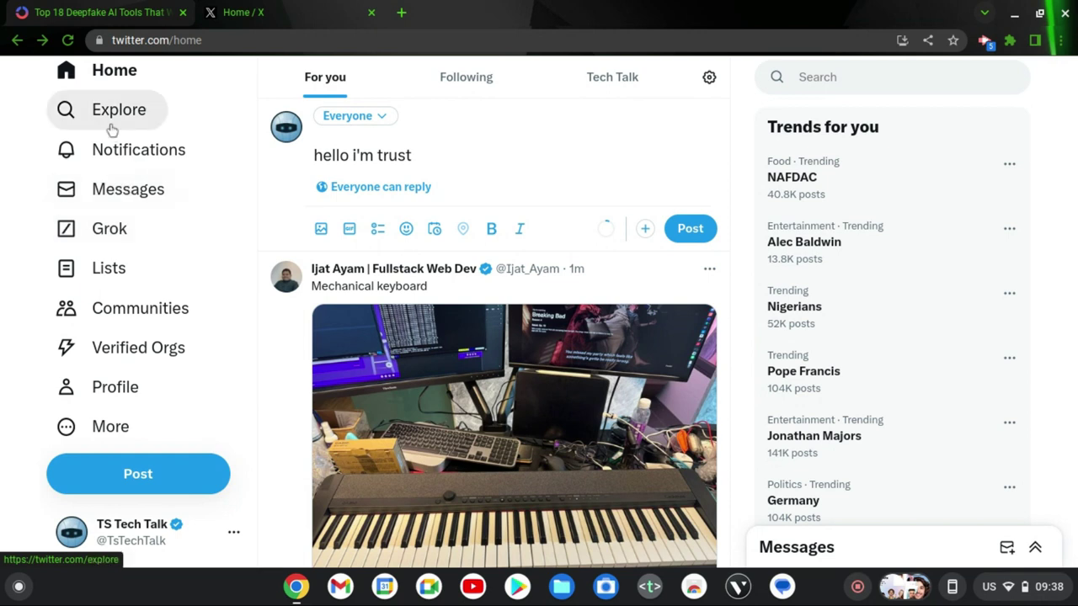
Step: Visit Notifications, return Home, and erase 'hello i'm trust' from the composer
{"action": "left_click", "coordinate": [111, 152]}
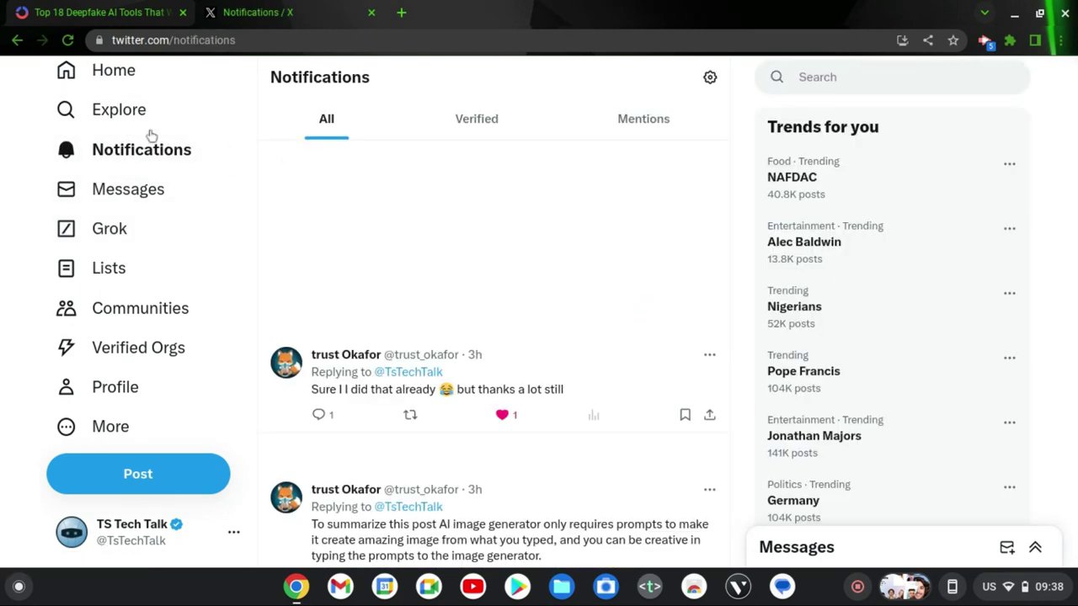
{"action": "left_click", "coordinate": [113, 71]}
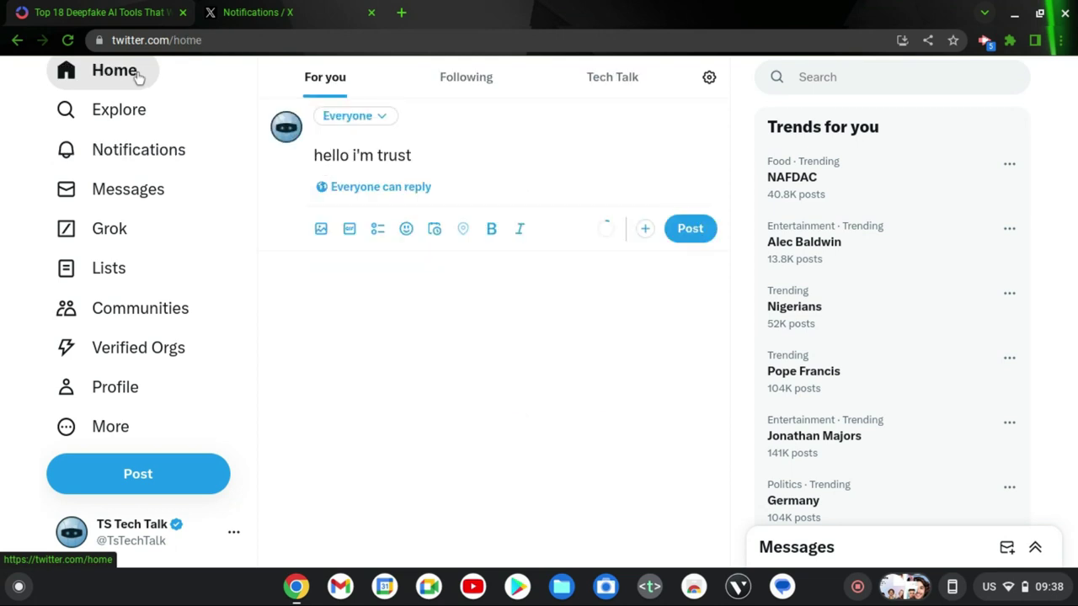
{"action": "scroll", "coordinate": [532, 206], "scroll_direction": "down", "scroll_amount": 2}
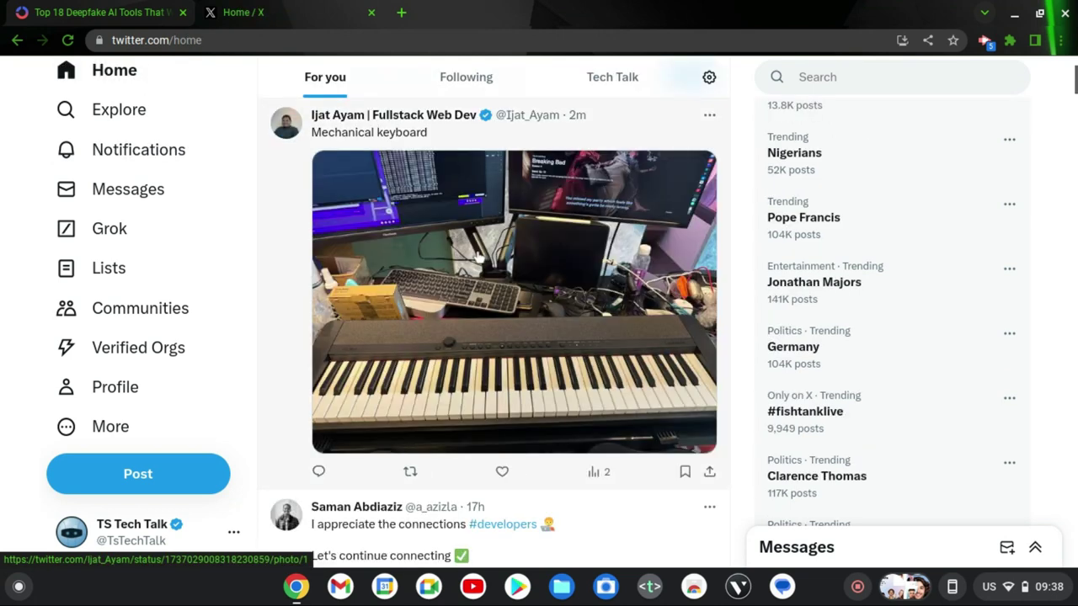
{"action": "scroll", "coordinate": [532, 206], "scroll_direction": "up", "scroll_amount": 2}
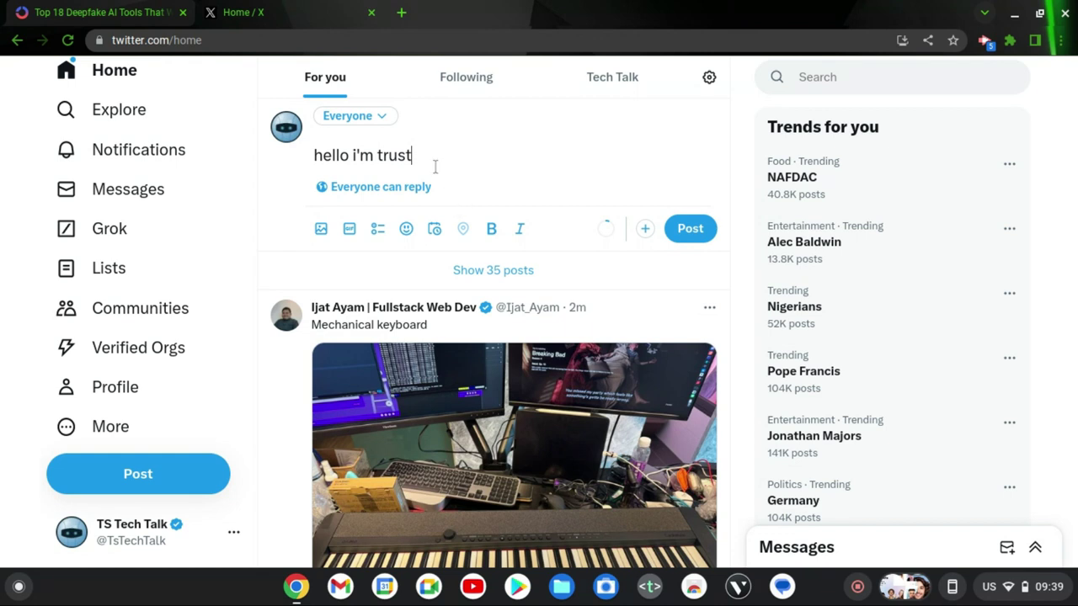
{"action": "key", "text": "ctrl+a"}
{"action": "key", "text": "BackSpace"}
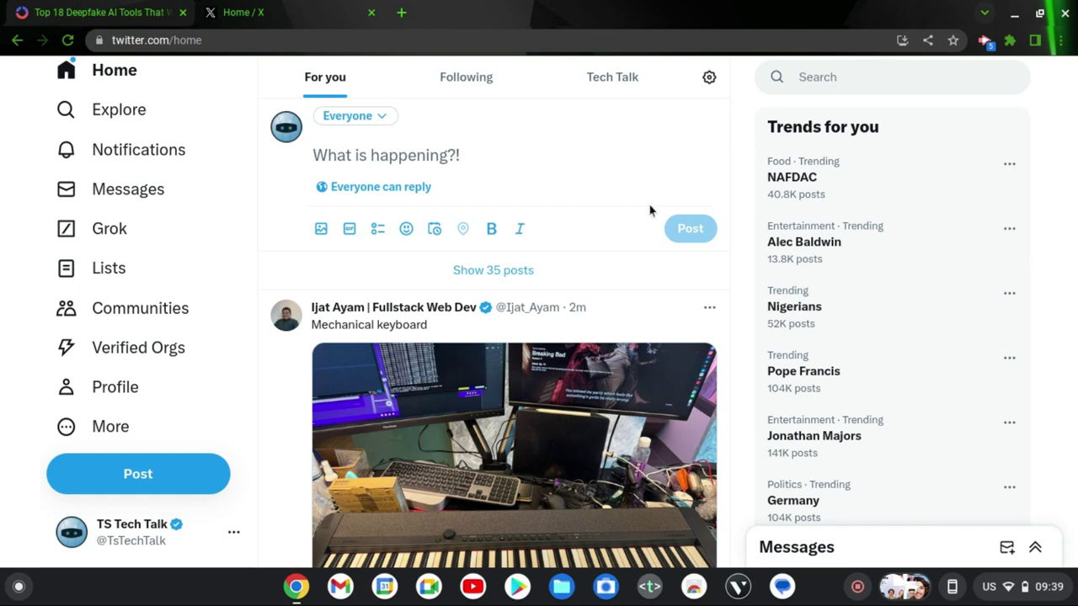
Step: Type 'hello i'm trust' in a new post window and remove stray characters added at the end
{"action": "left_click", "coordinate": [140, 476]}
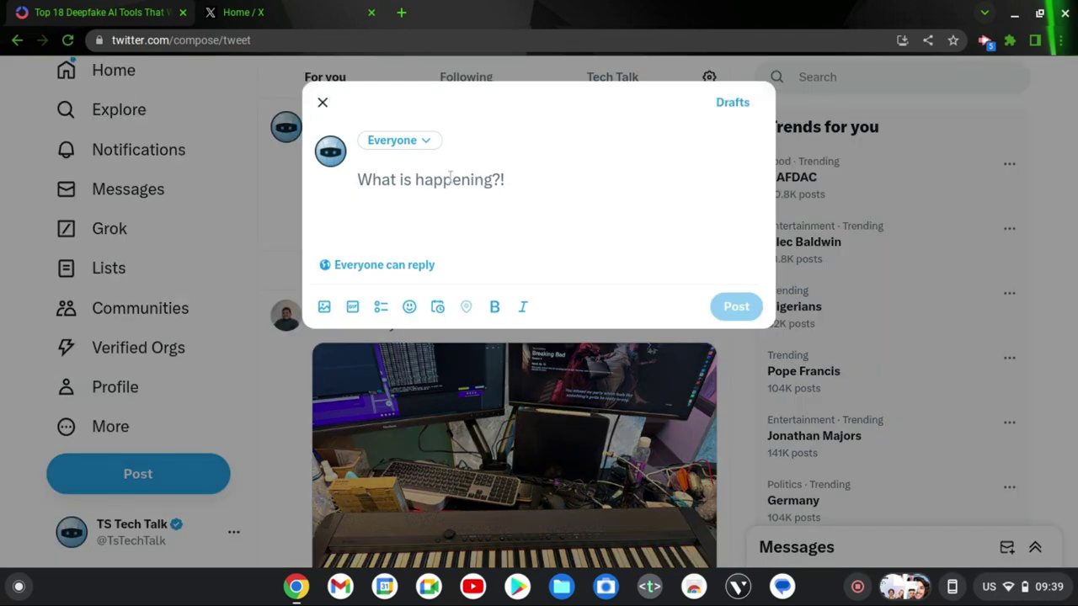
{"action": "type", "text": "hello im trust"}
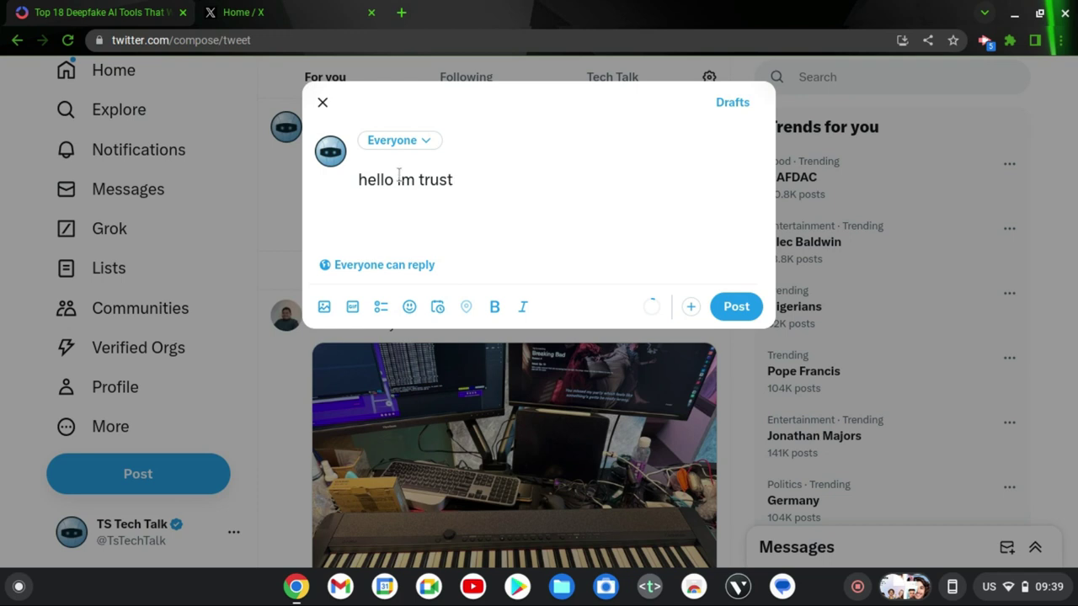
{"action": "type", "text": "'"}
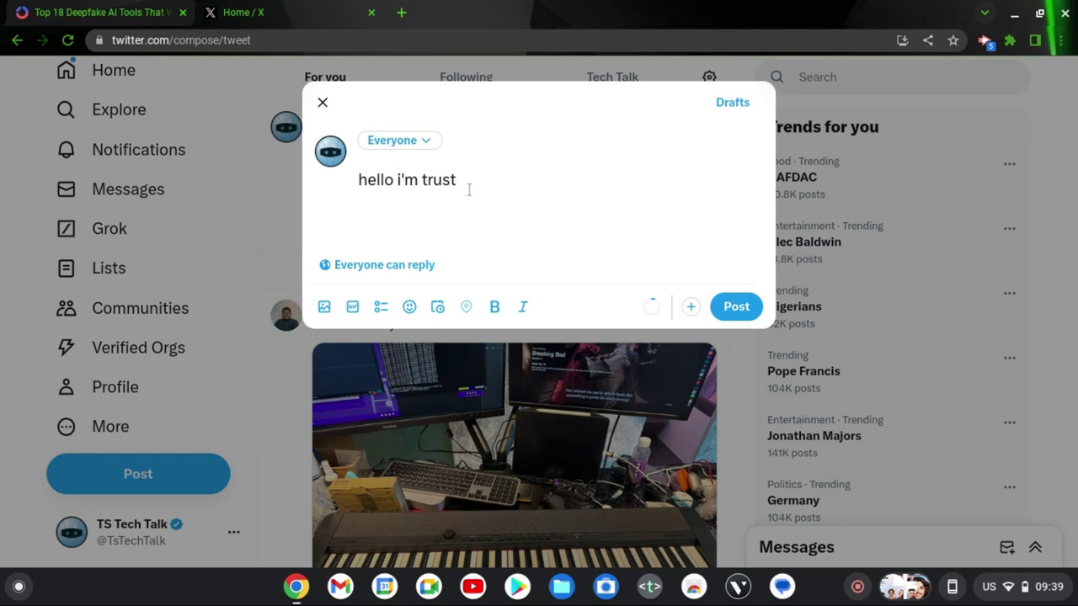
{"action": "left_click", "coordinate": [455, 181]}
{"action": "type", "text": "gfgfgf"}
{"action": "key", "text": "BackSpace"}
{"action": "key", "text": "BackSpace"}
{"action": "key", "text": "BackSpace"}
{"action": "key", "text": "BackSpace"}
{"action": "key", "text": "BackSpace"}
{"action": "key", "text": "BackSpace"}
Step: Close the post window and choose Save in the 'Save post?' prompt to keep it as a draft
{"action": "left_click", "coordinate": [283, 211]}
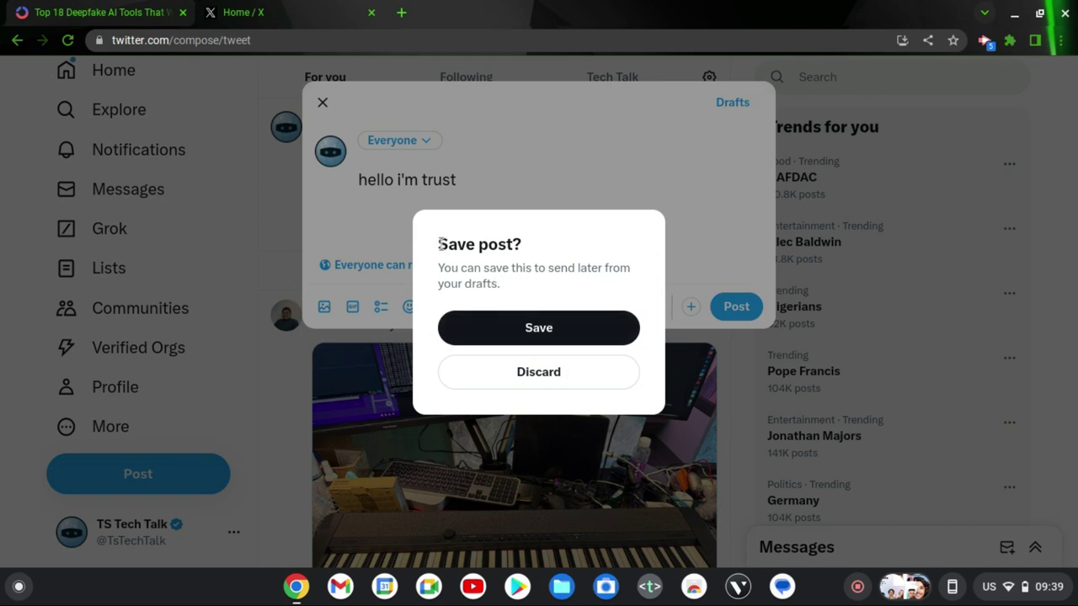
{"action": "triple_click", "coordinate": [475, 252]}
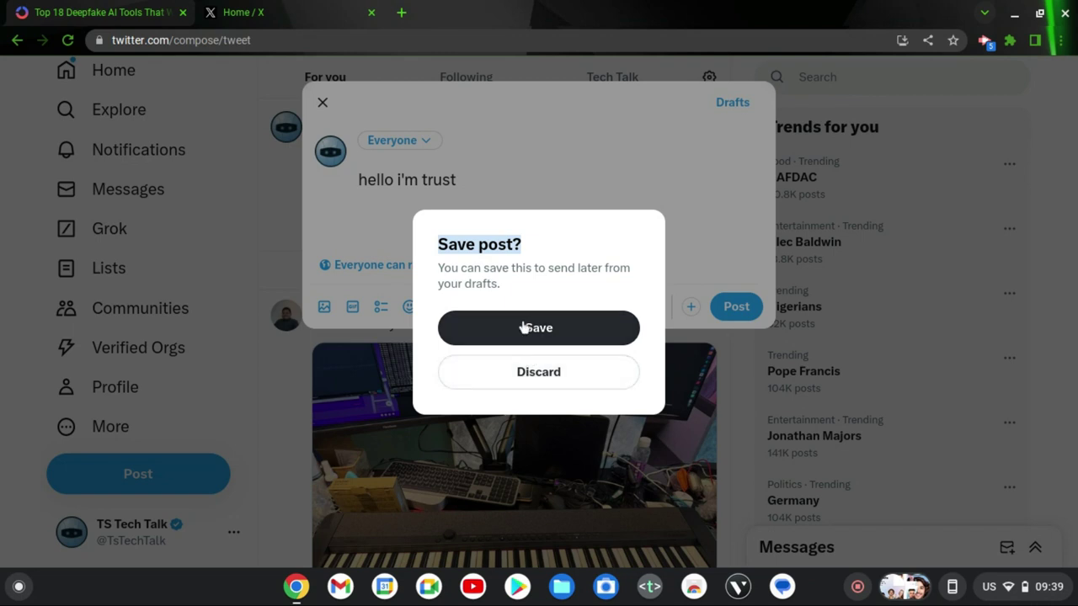
{"action": "left_click", "coordinate": [507, 288]}
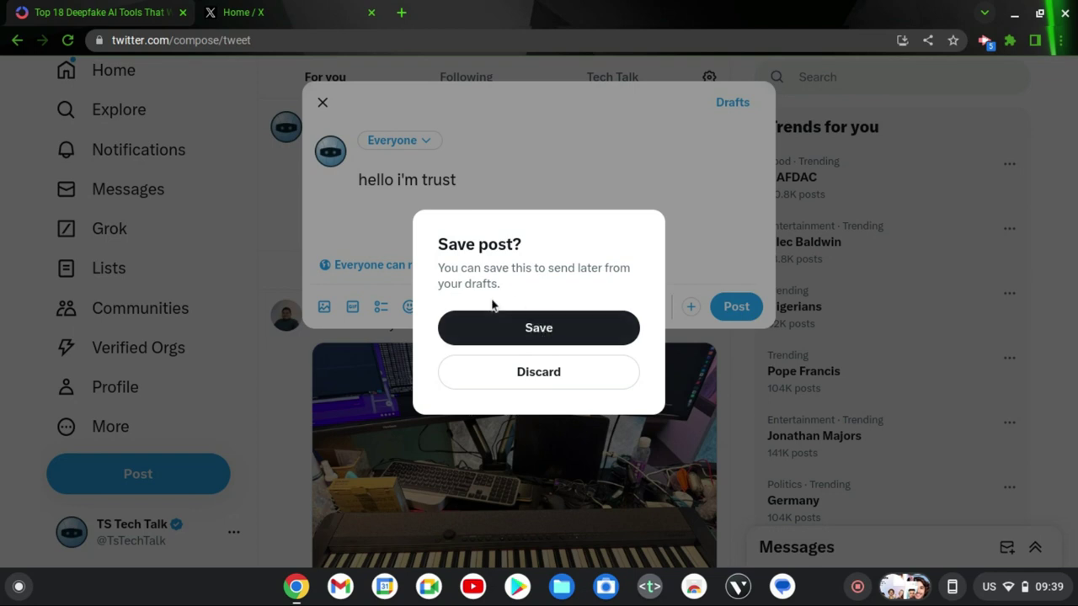
{"action": "left_click_drag", "start_coordinate": [501, 291], "coordinate": [437, 271]}
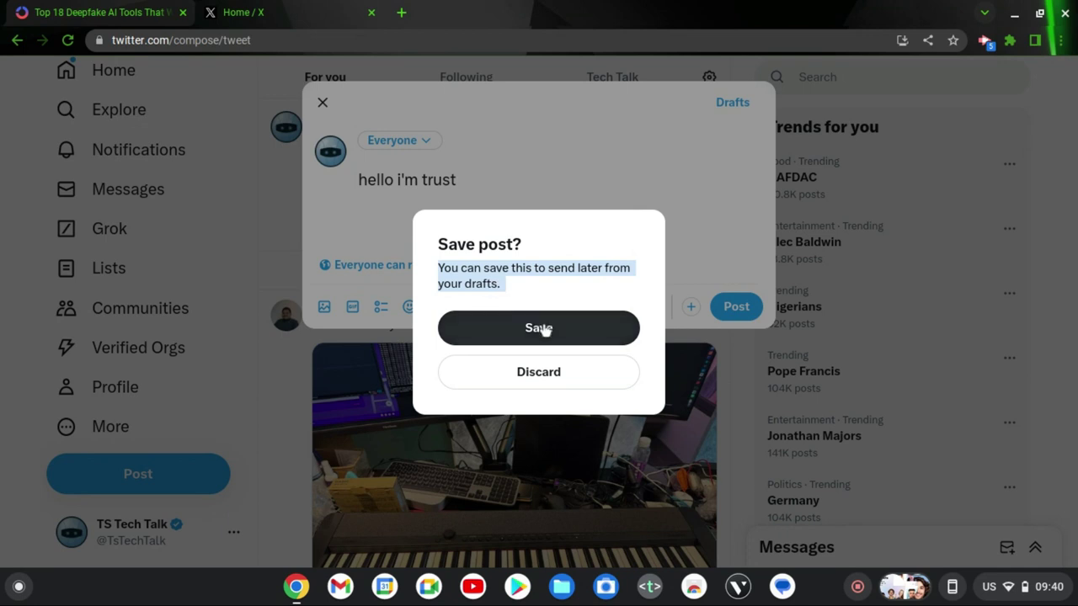
{"action": "left_click", "coordinate": [540, 328]}
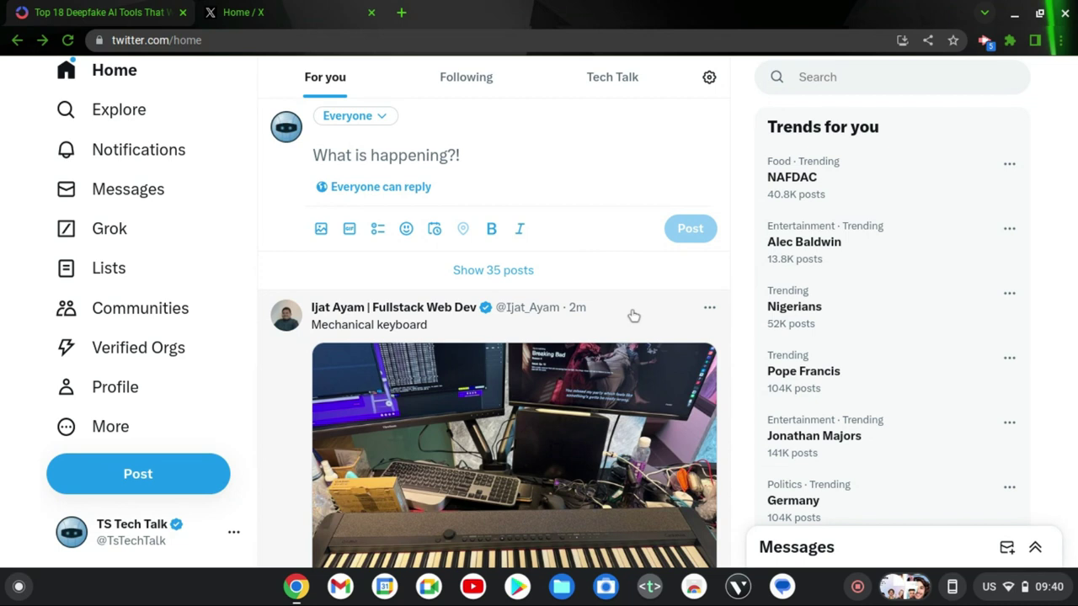
Step: Open Drafts from a new post window, reopen the second draft, then discard back to the list
{"action": "left_click", "coordinate": [128, 473]}
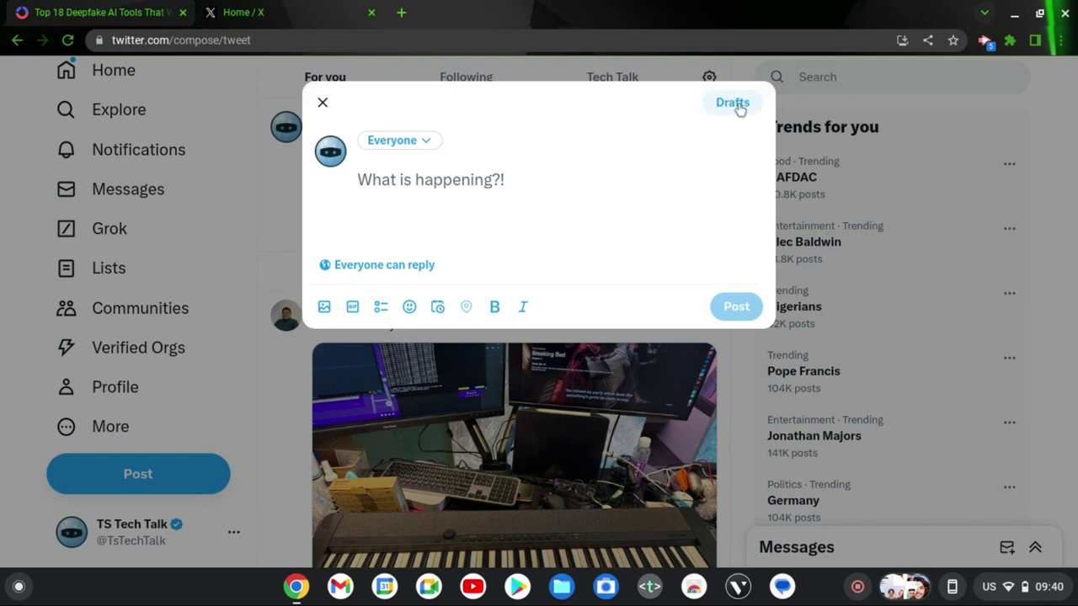
{"action": "left_click", "coordinate": [733, 106]}
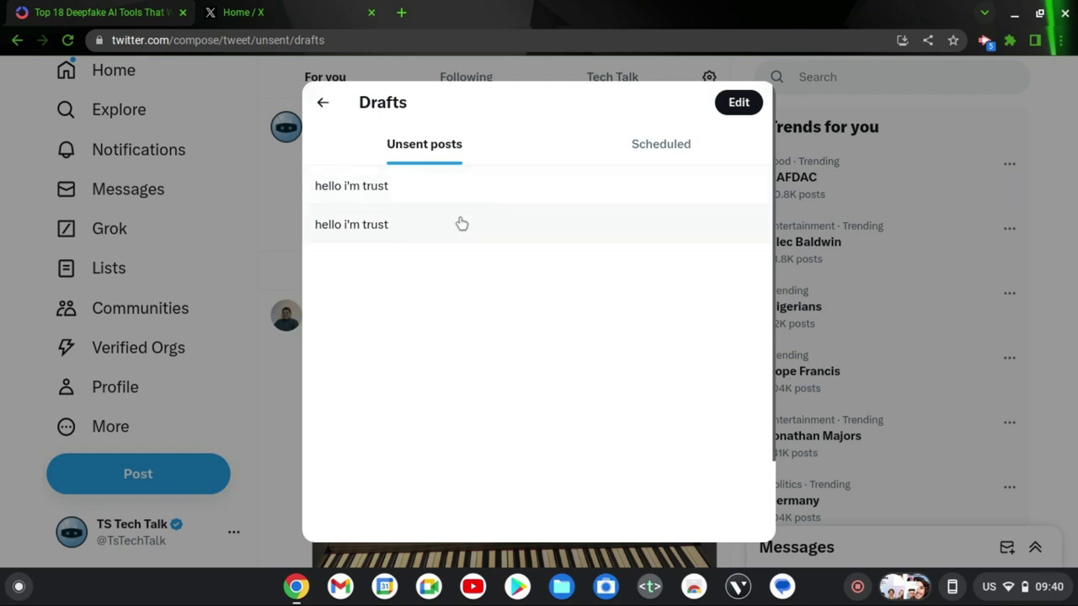
{"action": "left_click", "coordinate": [460, 221]}
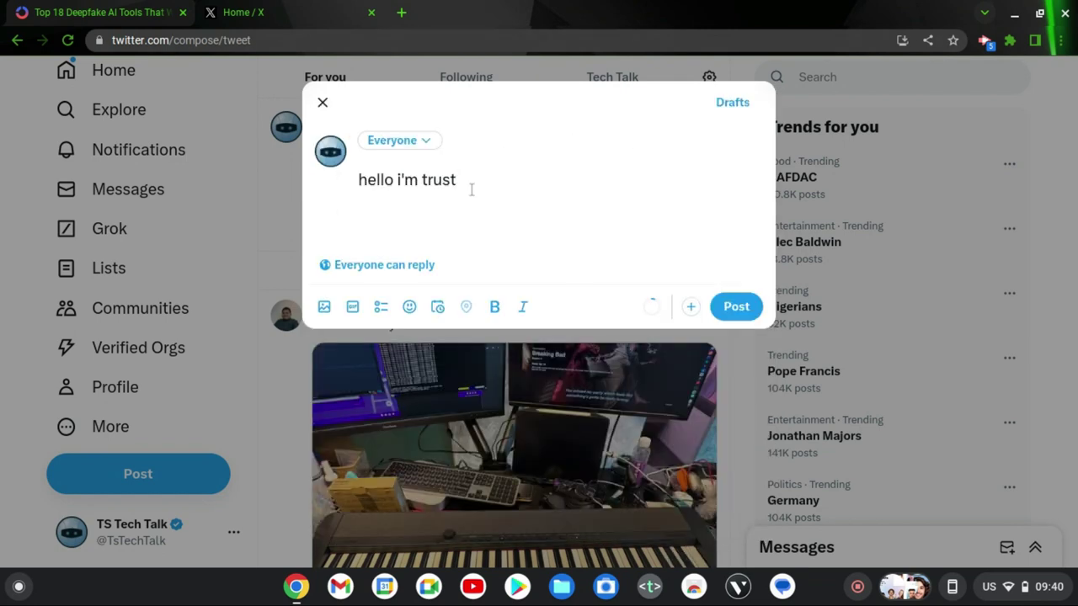
{"action": "left_click", "coordinate": [322, 103]}
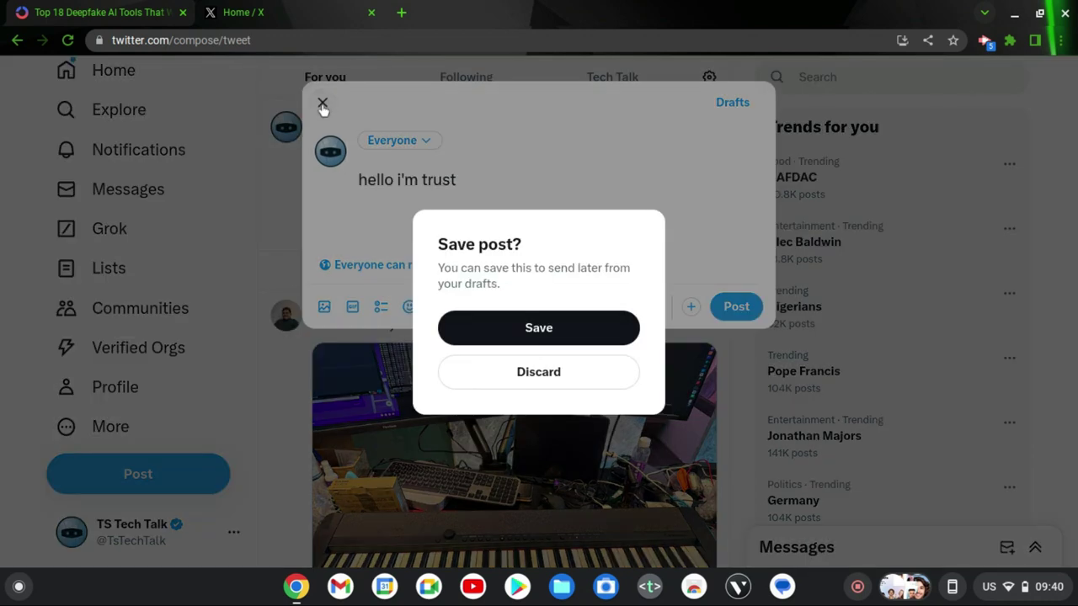
{"action": "left_click", "coordinate": [536, 371]}
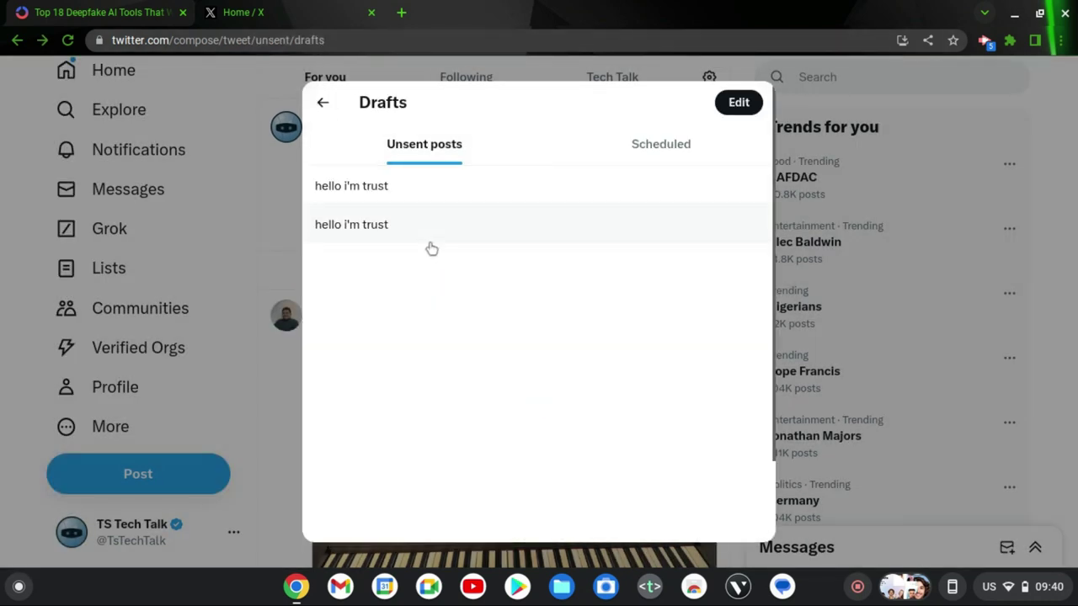
Step: In Drafts edit mode, select all drafts, delete them and confirm in 'Discard unsent posts'
{"action": "right_click", "coordinate": [376, 192]}
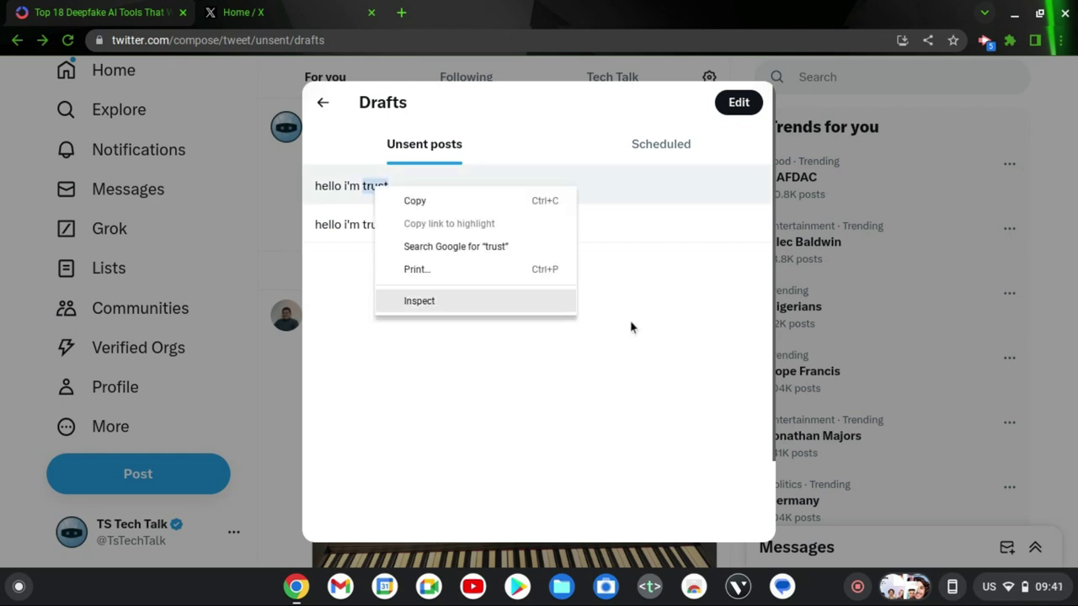
{"action": "left_click", "coordinate": [664, 333]}
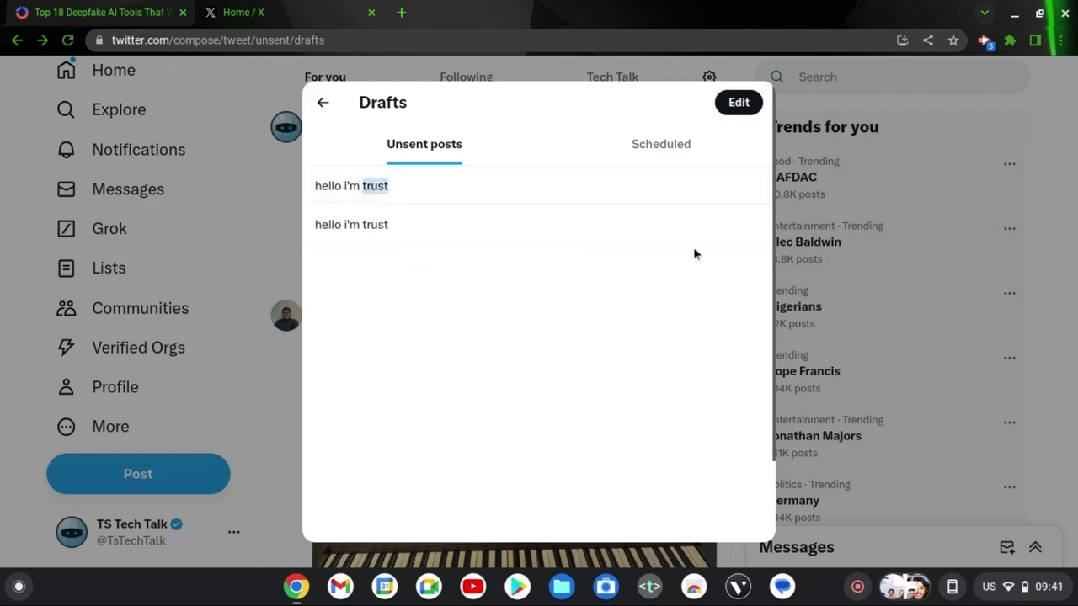
{"action": "left_click", "coordinate": [738, 105]}
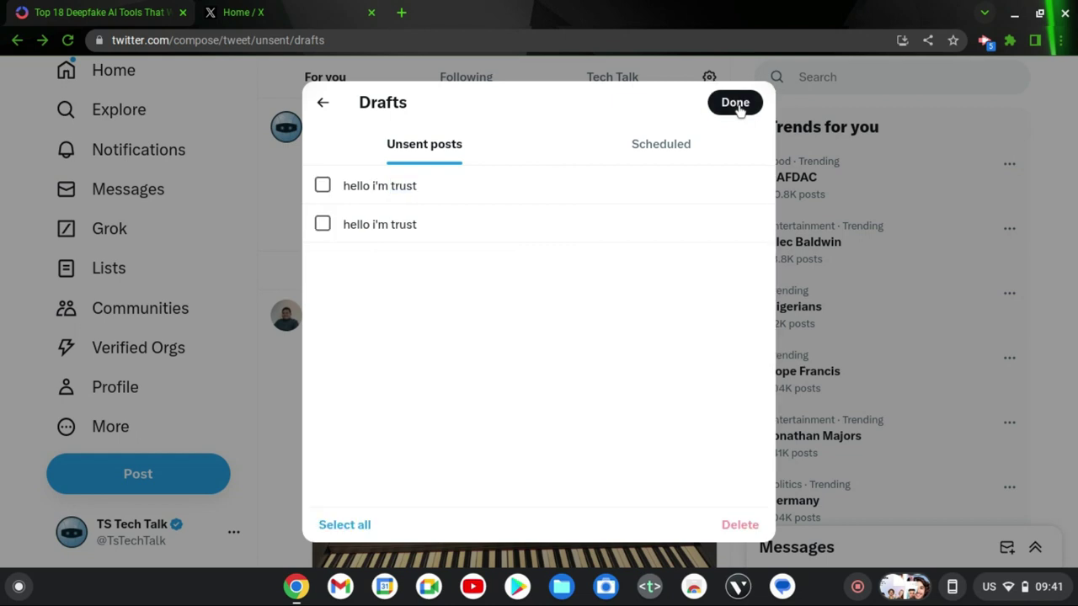
{"action": "left_click", "coordinate": [323, 185]}
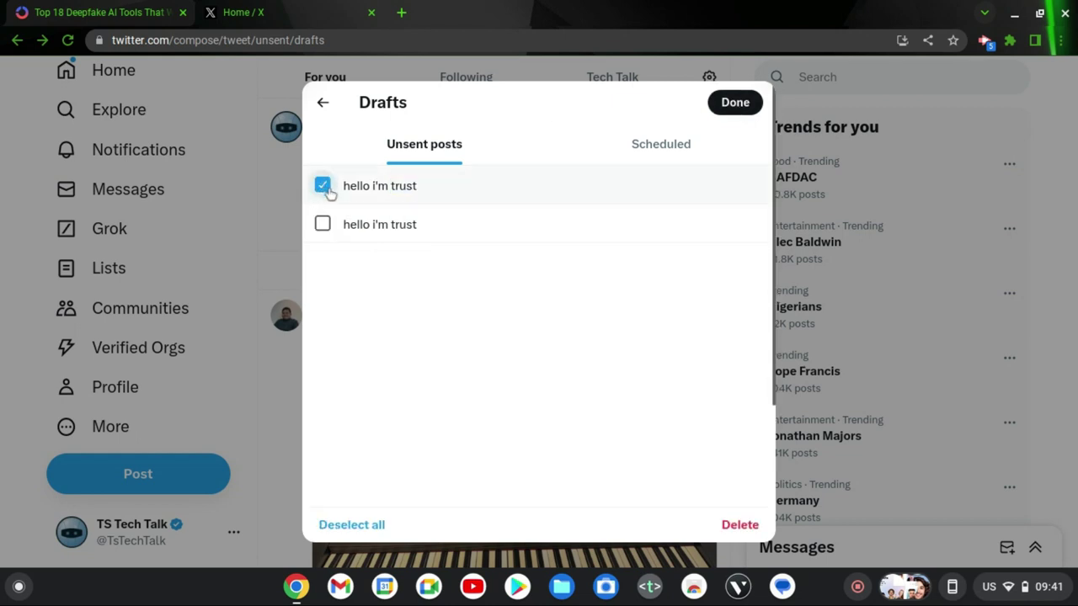
{"action": "left_click", "coordinate": [340, 525]}
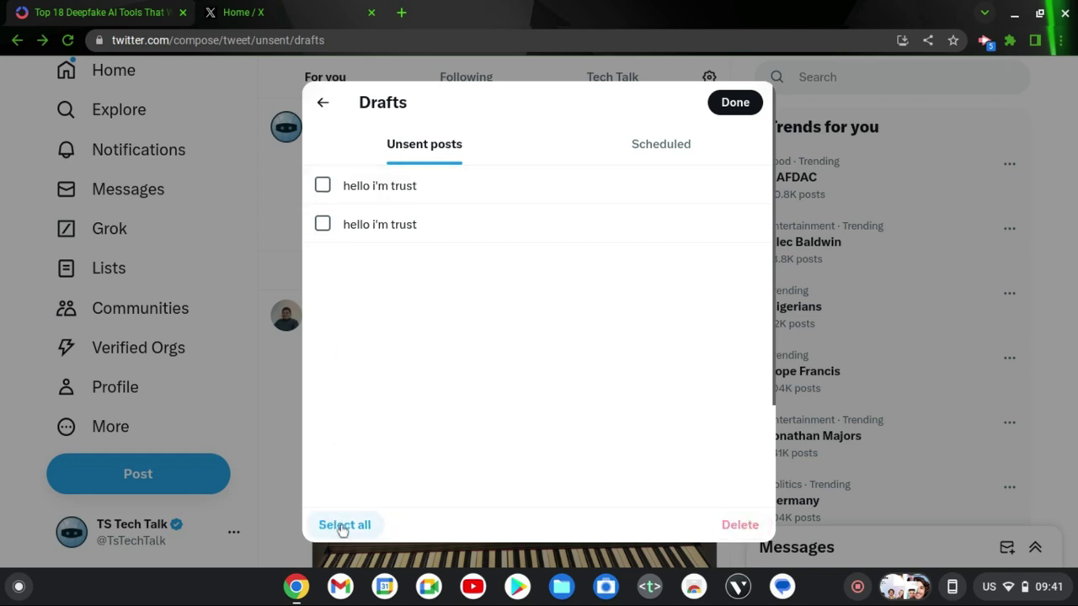
{"action": "left_click", "coordinate": [342, 527]}
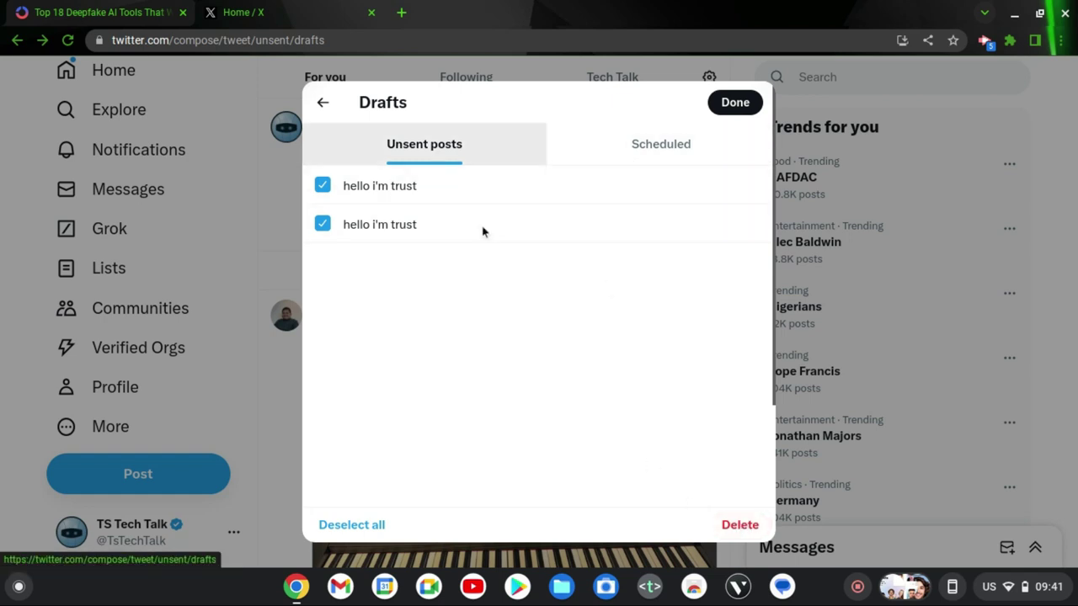
{"action": "left_click", "coordinate": [746, 529]}
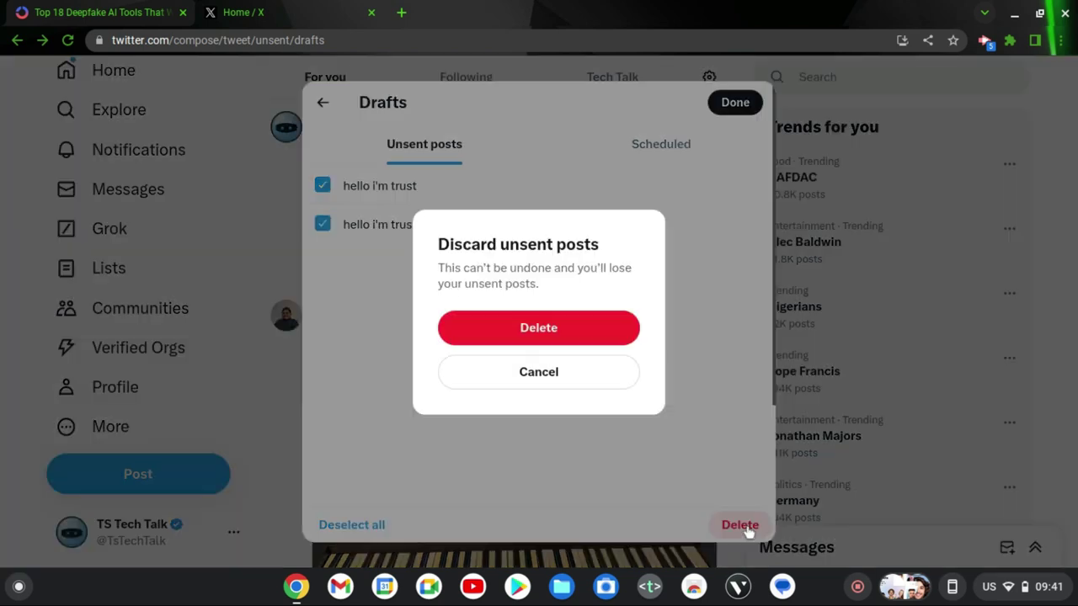
{"action": "left_click", "coordinate": [564, 327]}
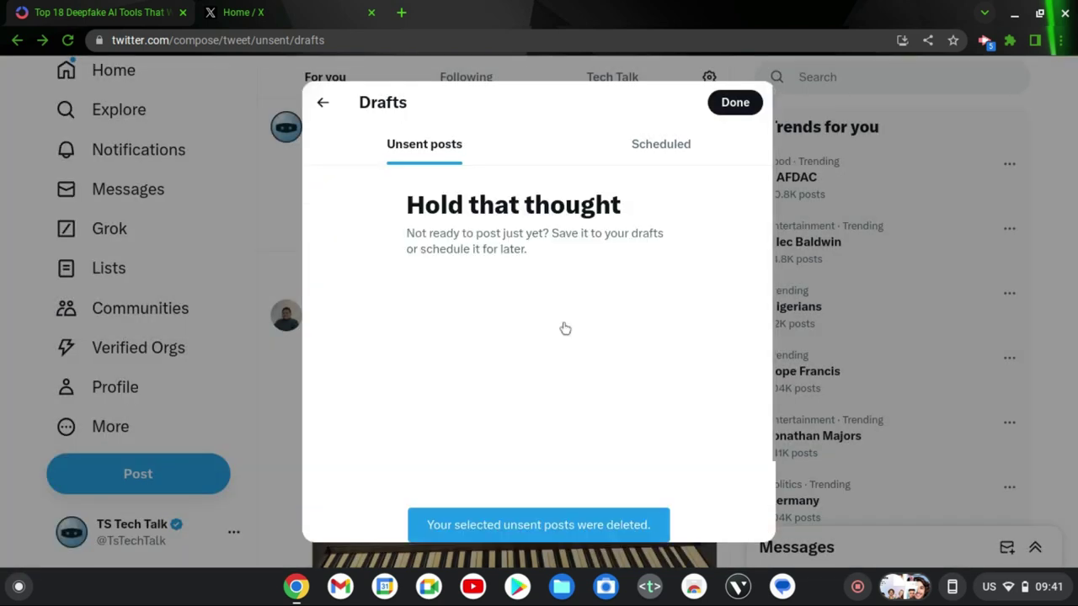